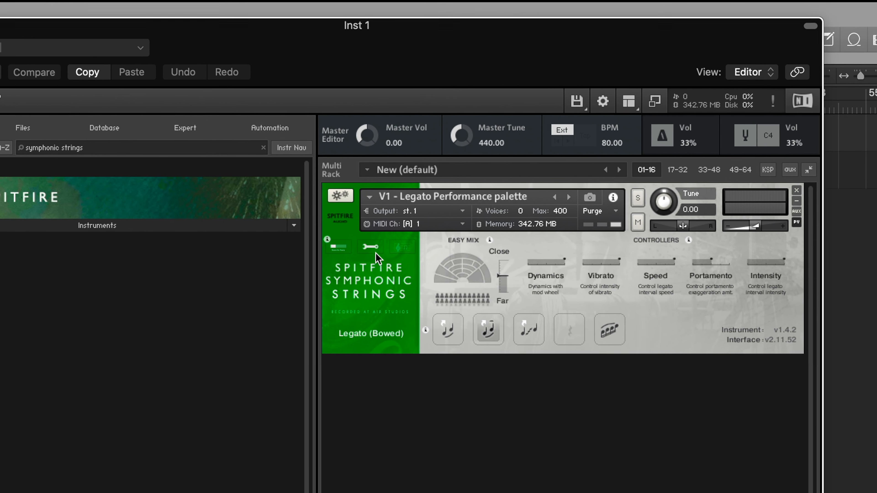
Step: Show the Legato (Bowed) patch's advanced settings and play through the Inst 1 melody
left_click(344, 264)
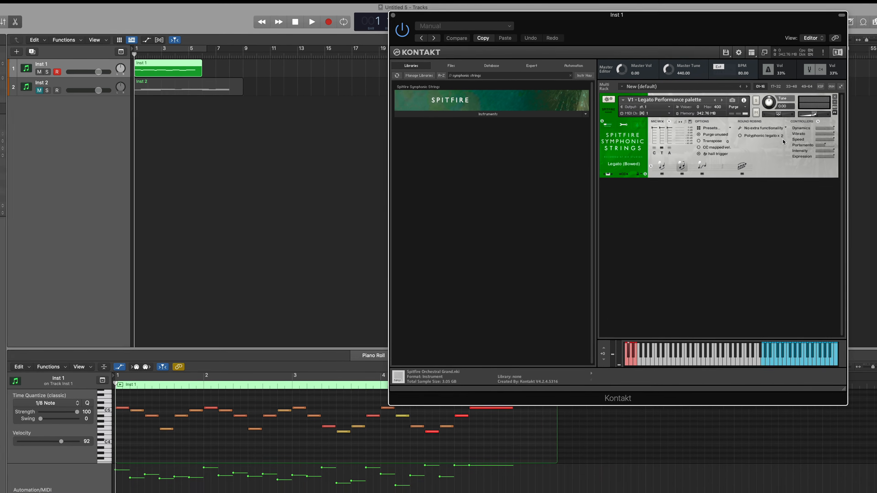
key("space")
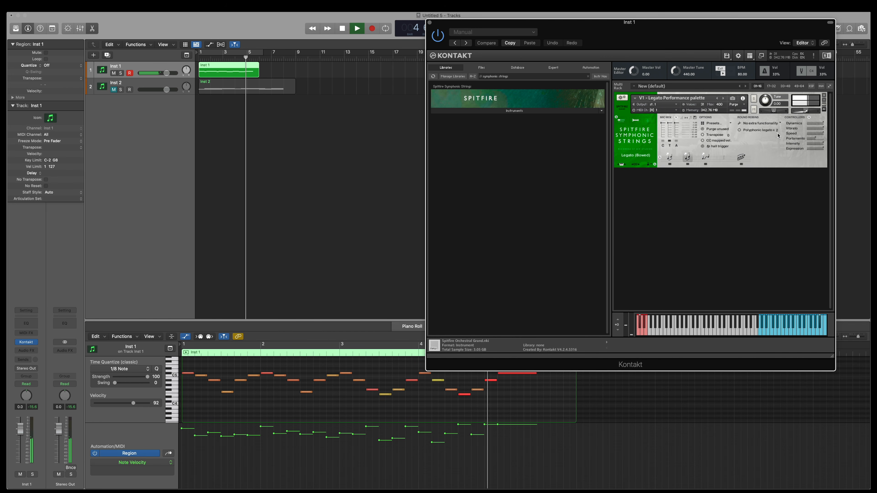
key("space")
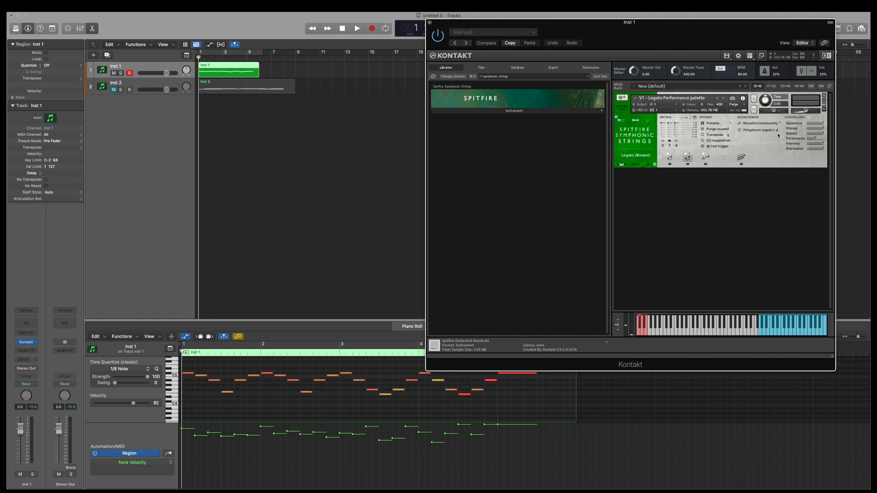
Step: Duplicate all notes of the Inst 1 region and transpose the copies down one octave
left_click(513, 407)
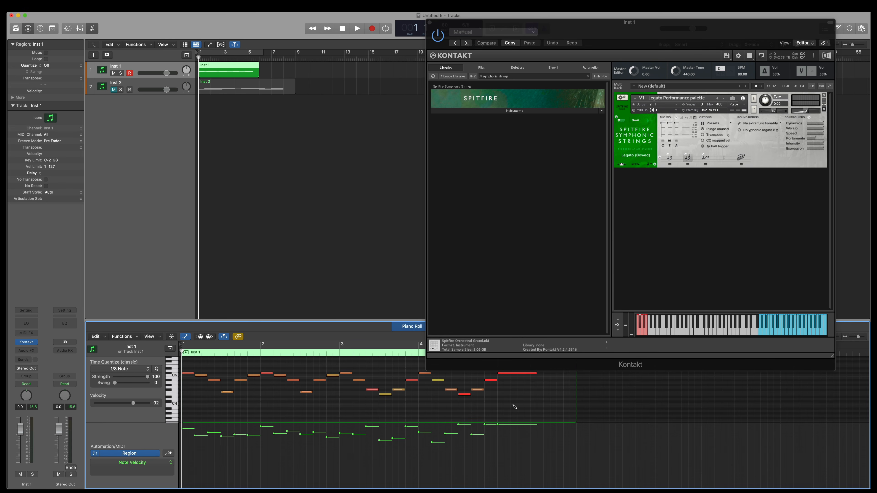
key("super+a")
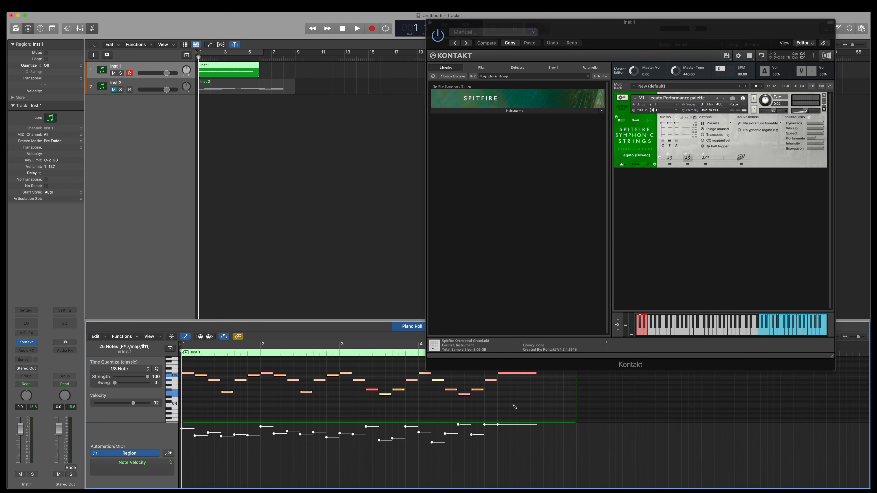
key("super+v")
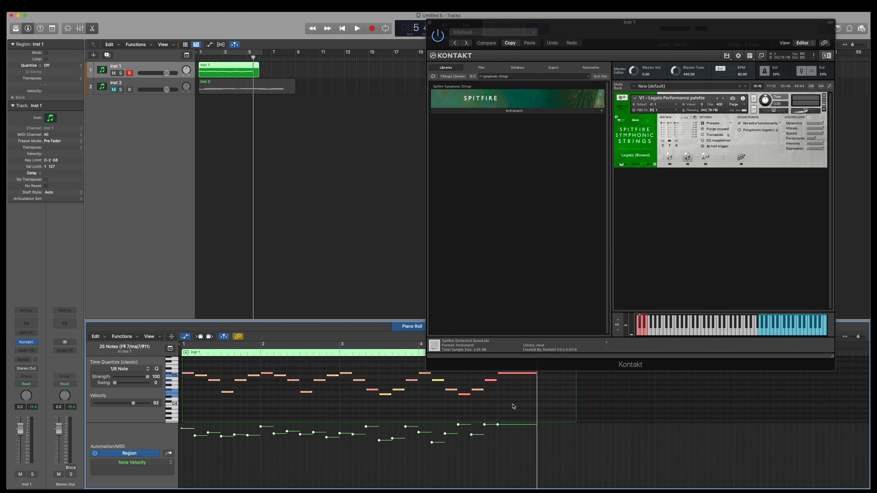
key("alt+shift+Down")
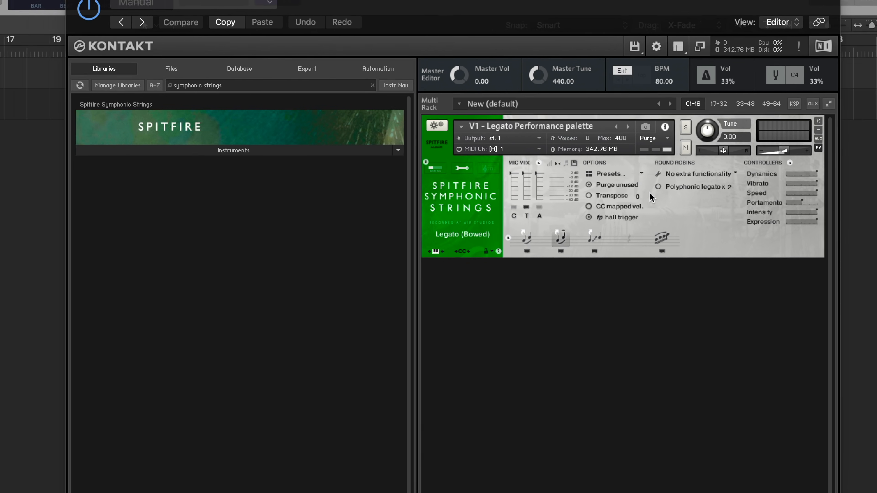
Step: Enable Polyphonic legato in the strings patch and lower the velocity of the octave-down notes to 1
left_click(658, 187)
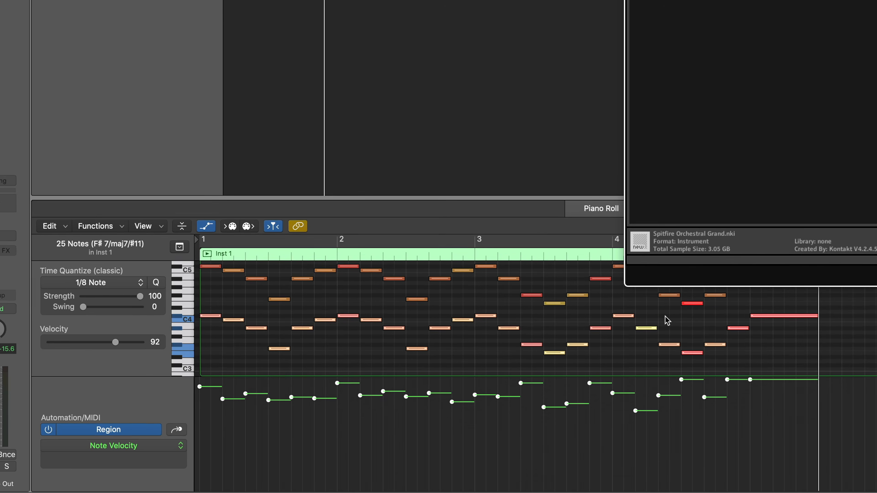
scroll(693, 312, "up", 3)
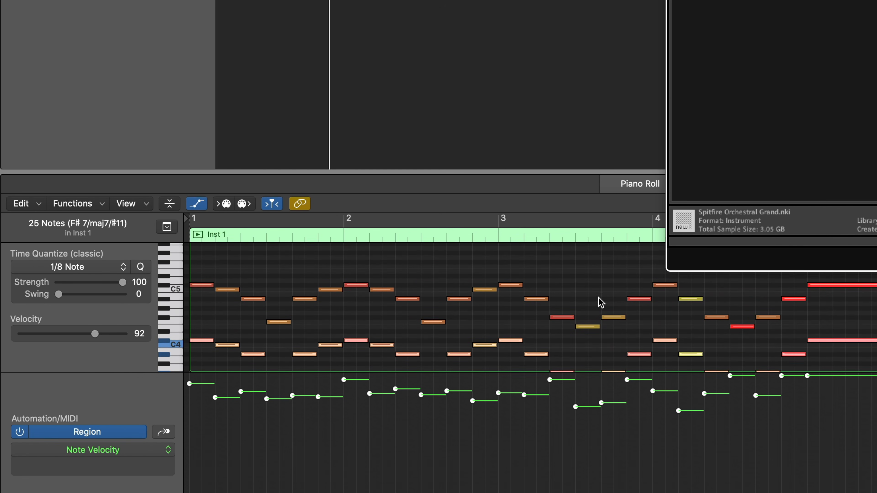
scroll(804, 310, "down", 3)
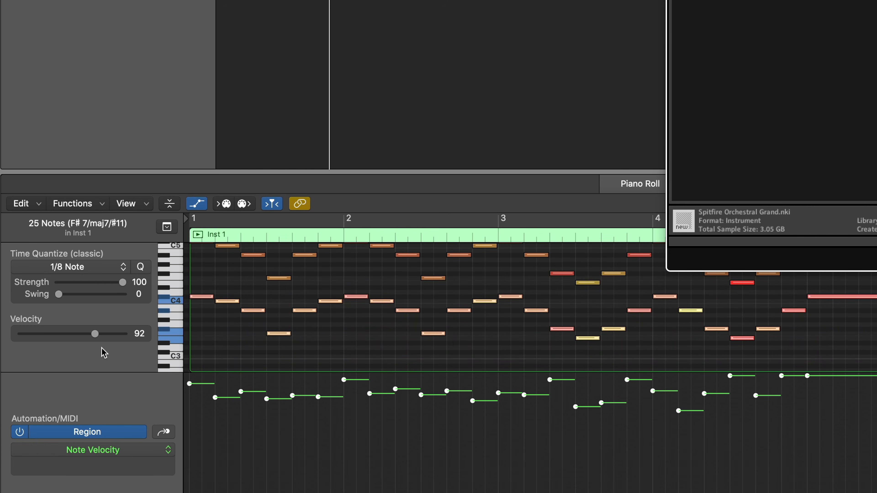
left_click_drag(96, 334, 20, 335)
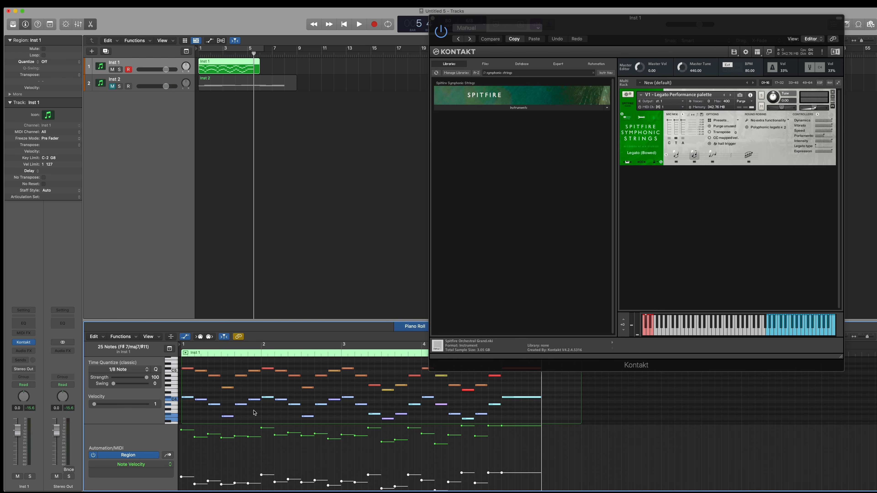
Step: Play the Inst 1 region from the beginning to hear both octave lines with polyphonic legato
key("Return")
key("space")
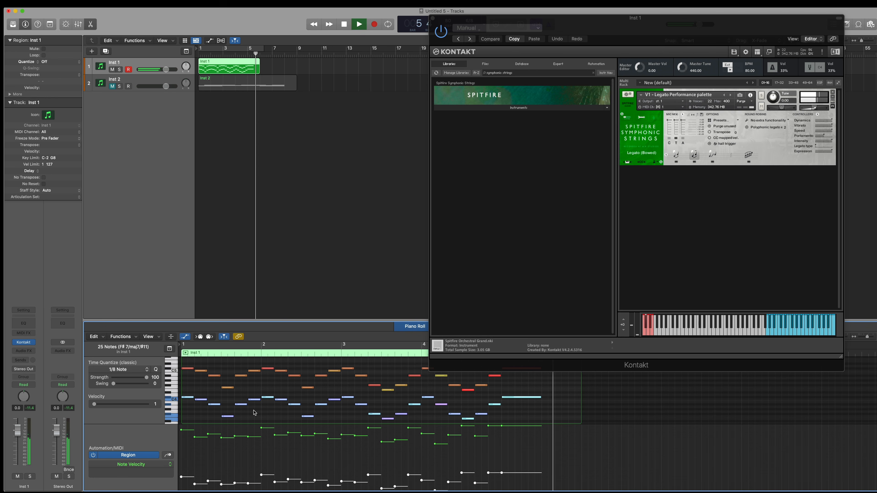
key("space")
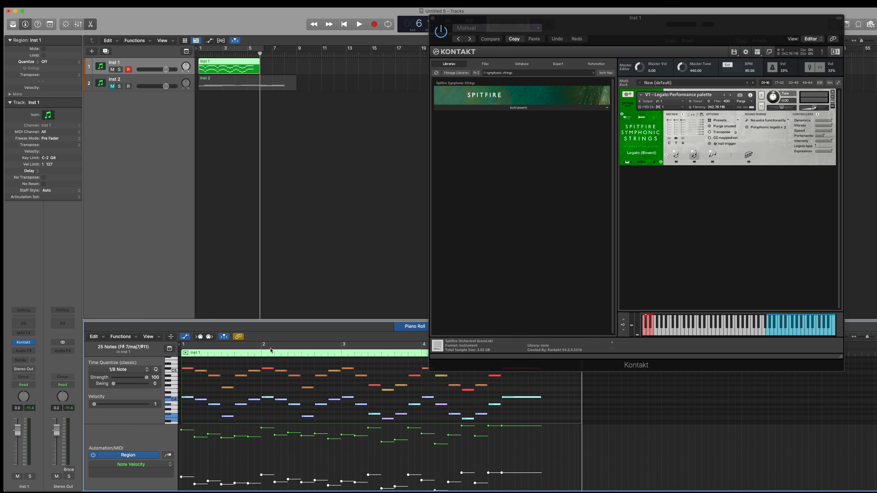
Step: Mute the Inst 1 track and audition the Inst 2 part with the BBC Symphony Orchestra Violins 1 patch
left_click(433, 18)
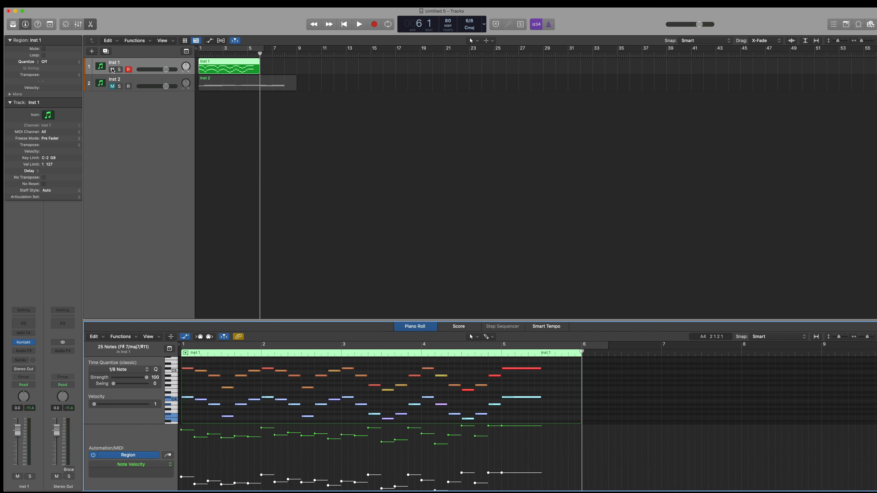
left_click(112, 69)
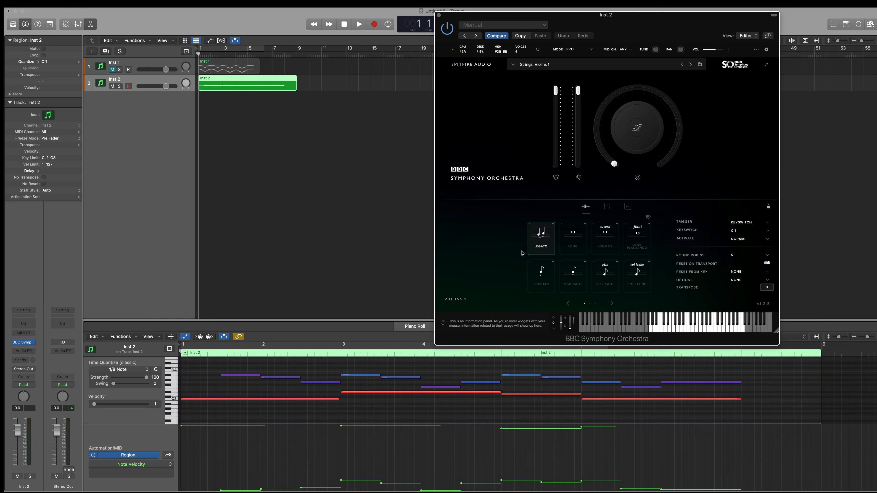
key("space")
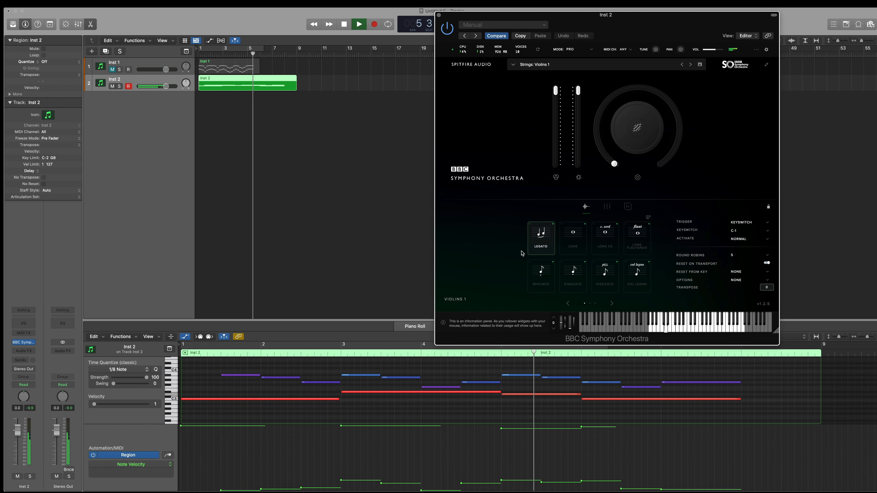
key("space")
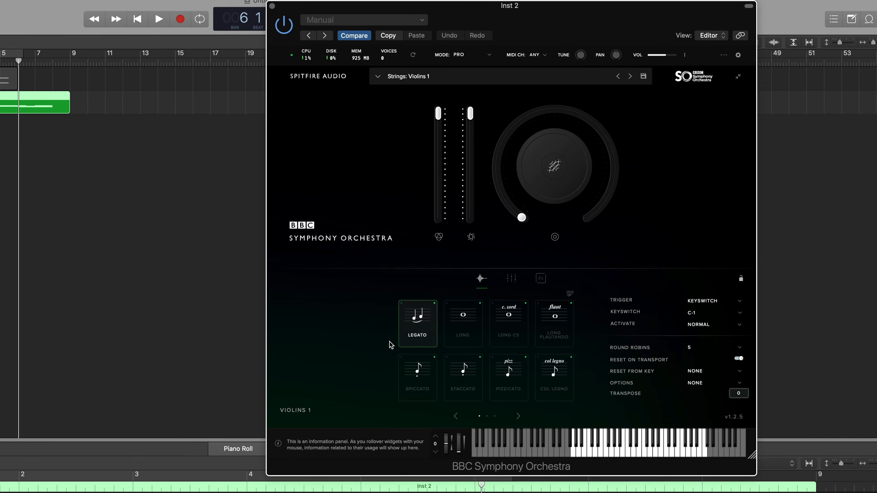
key("Return")
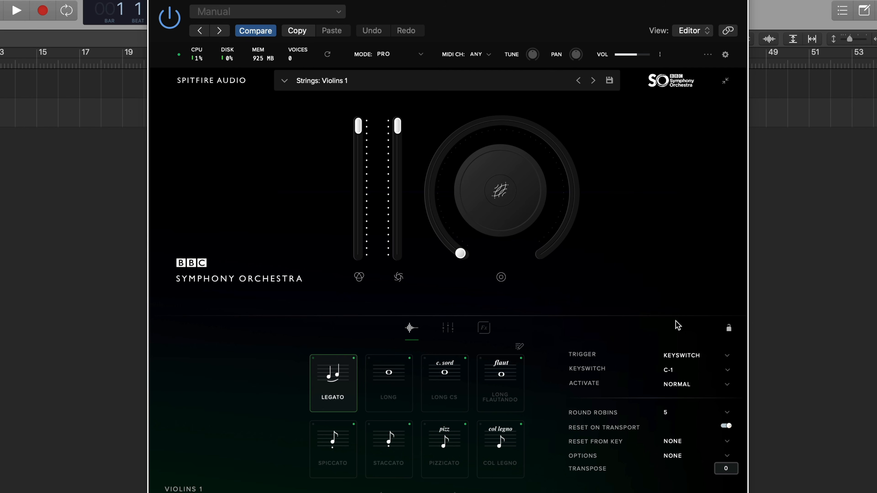
Step: Set the Legato technique's trigger to Vel. Range
left_click(683, 358)
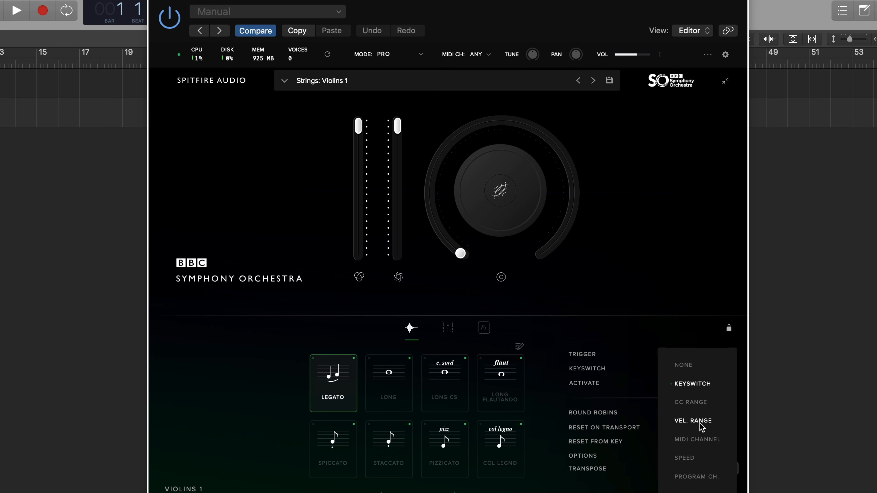
left_click(700, 422)
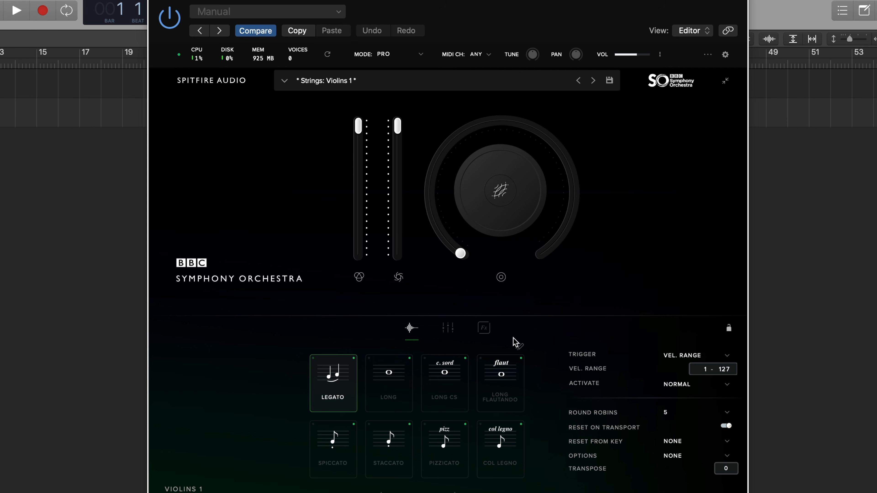
Step: Remove every Violins 1 technique except Legato and Long, and save the technique selection
left_click(521, 345)
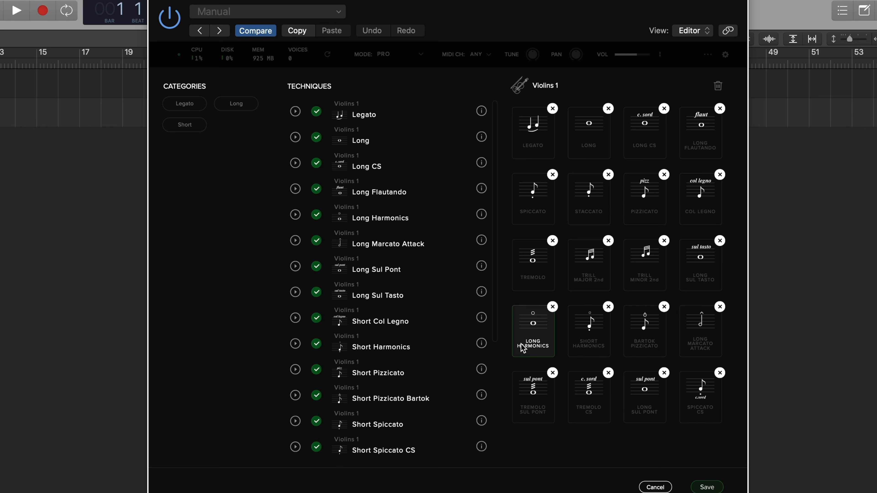
left_click(663, 108)
left_click(664, 108)
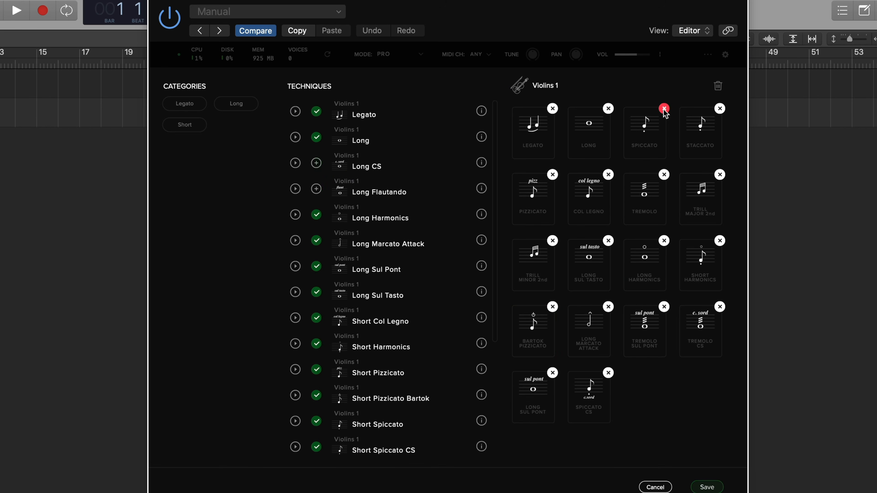
left_click(663, 109)
left_click(663, 108)
left_click(663, 109)
left_click(664, 109)
left_click(664, 108)
left_click(664, 109)
left_click(664, 109)
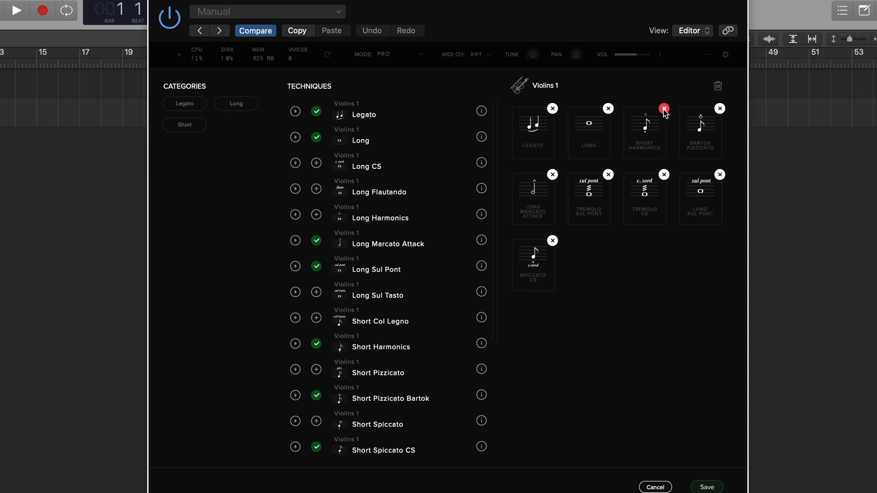
left_click(663, 108)
left_click(663, 108)
left_click(664, 108)
left_click(664, 108)
left_click(663, 108)
left_click(664, 109)
left_click(663, 109)
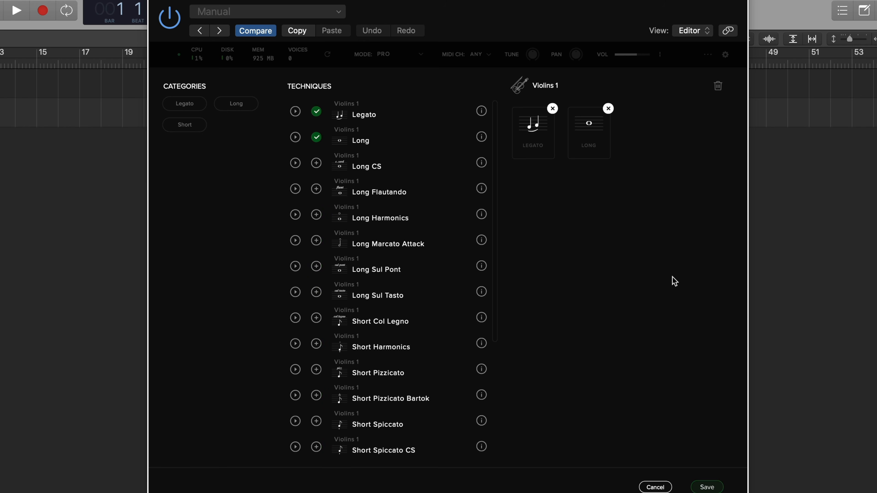
left_click(706, 487)
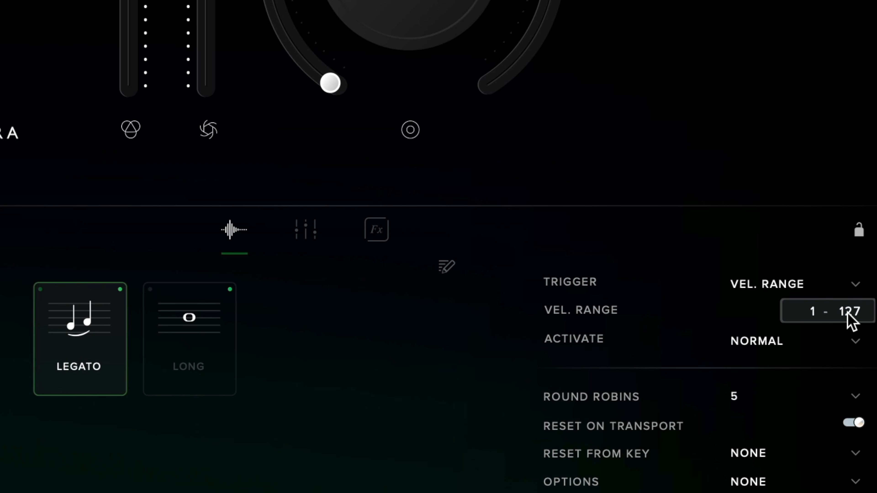
Step: Limit the Legato technique's velocity range to 1–60
left_click_drag(849, 320, 846, 373)
double_click(845, 311)
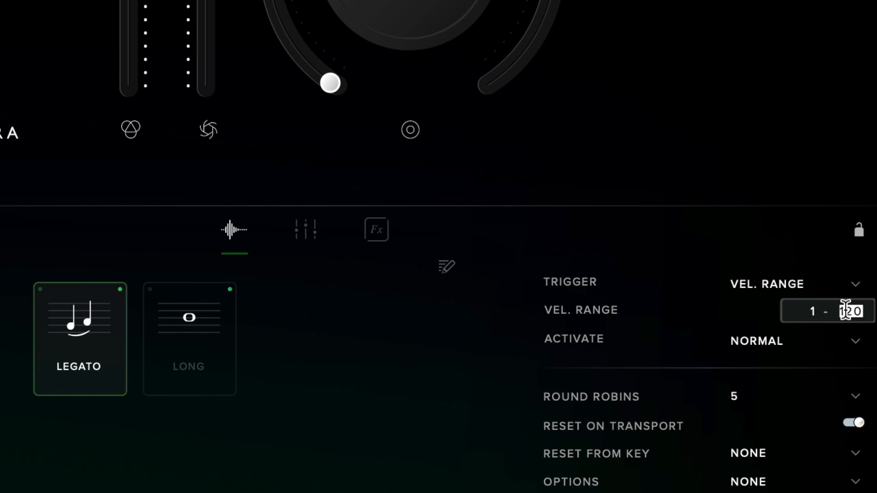
type("60")
key("Return")
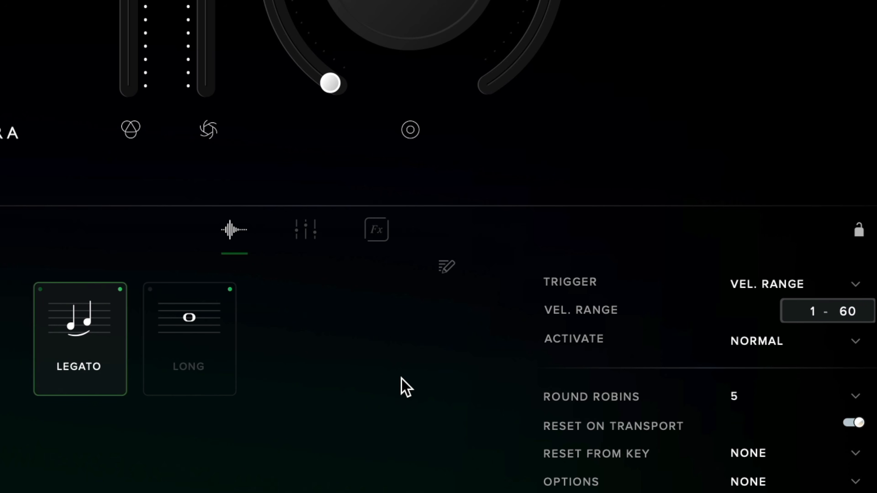
Step: Set the Long technique's trigger to Vel. Range with velocities 61–127
left_click(209, 370)
left_click(789, 284)
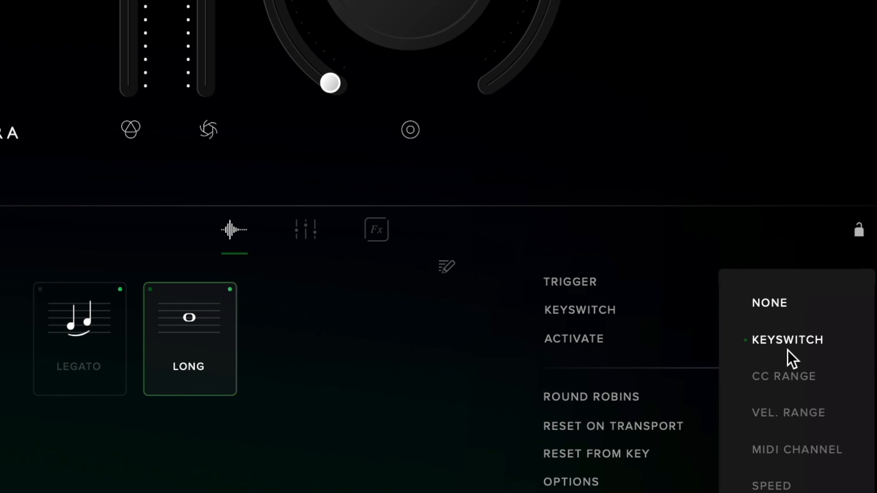
left_click(787, 413)
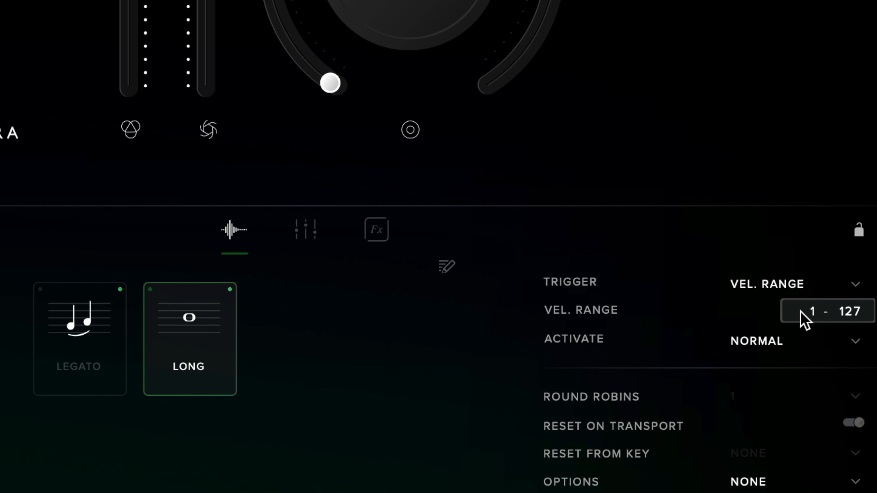
double_click(808, 311)
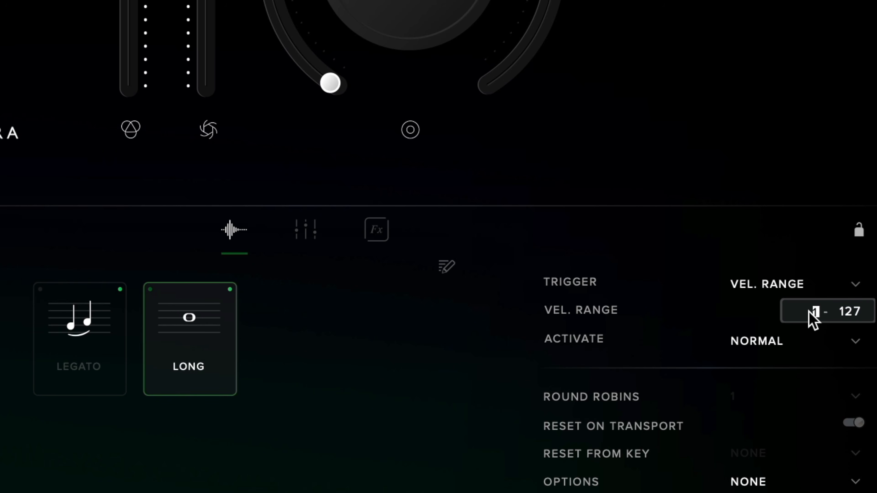
type("61")
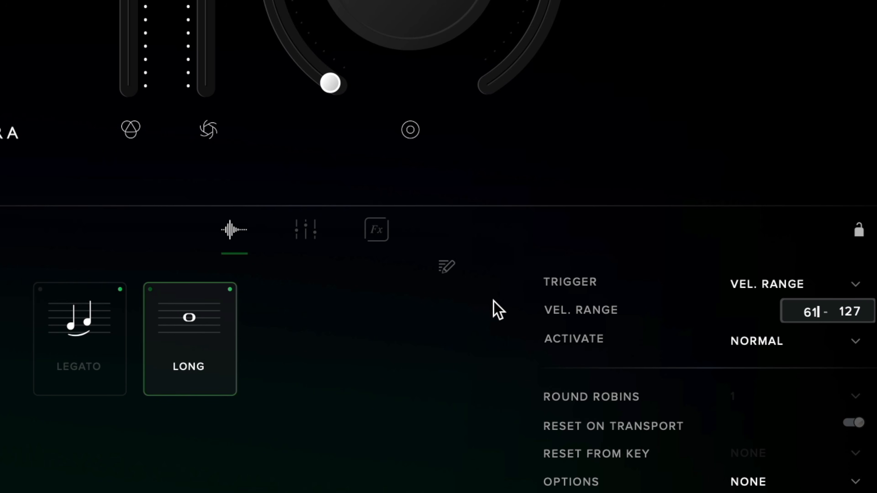
key("Return")
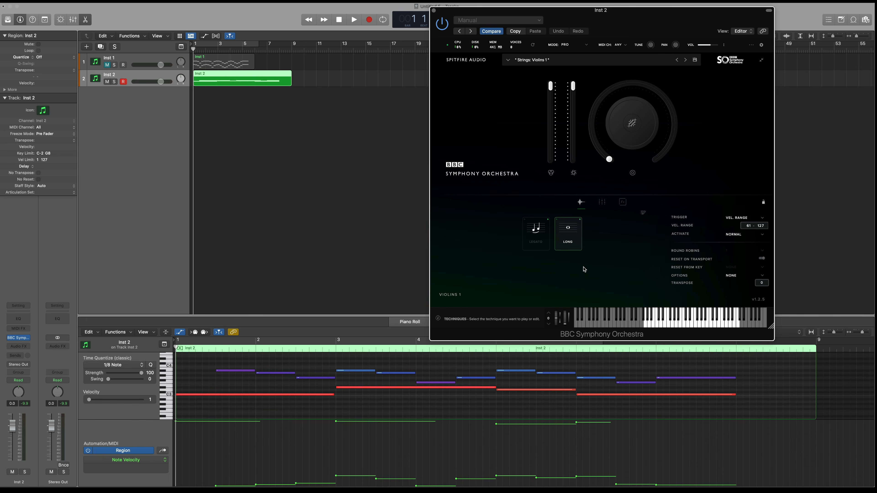
Step: Play the Inst 2 region to hear the velocity-based switching between Legato and Long
key("space")
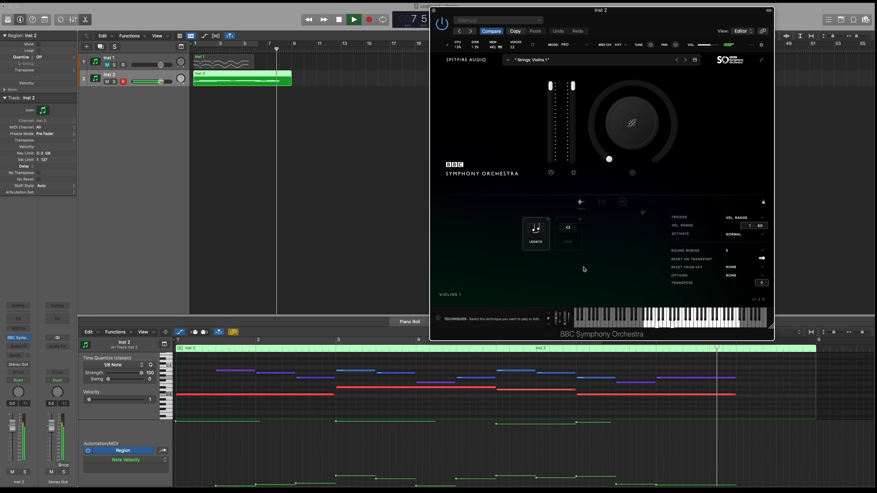
key("space")
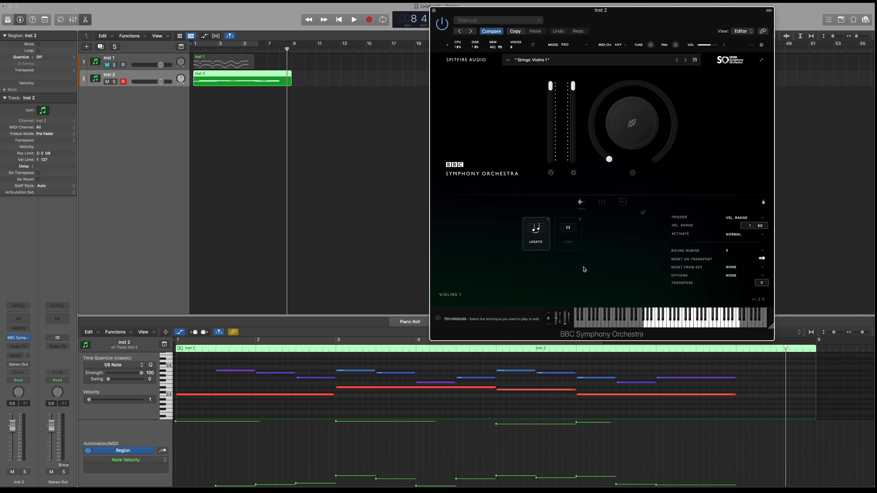